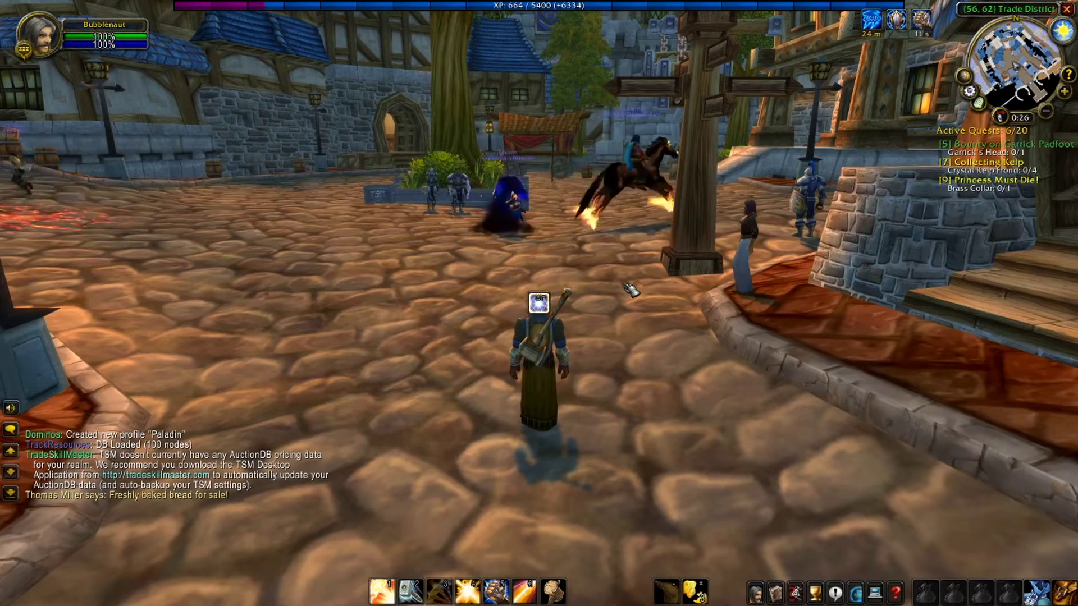
- Show the Windows Start menu on top of the running World of Warcraft window
key(super)
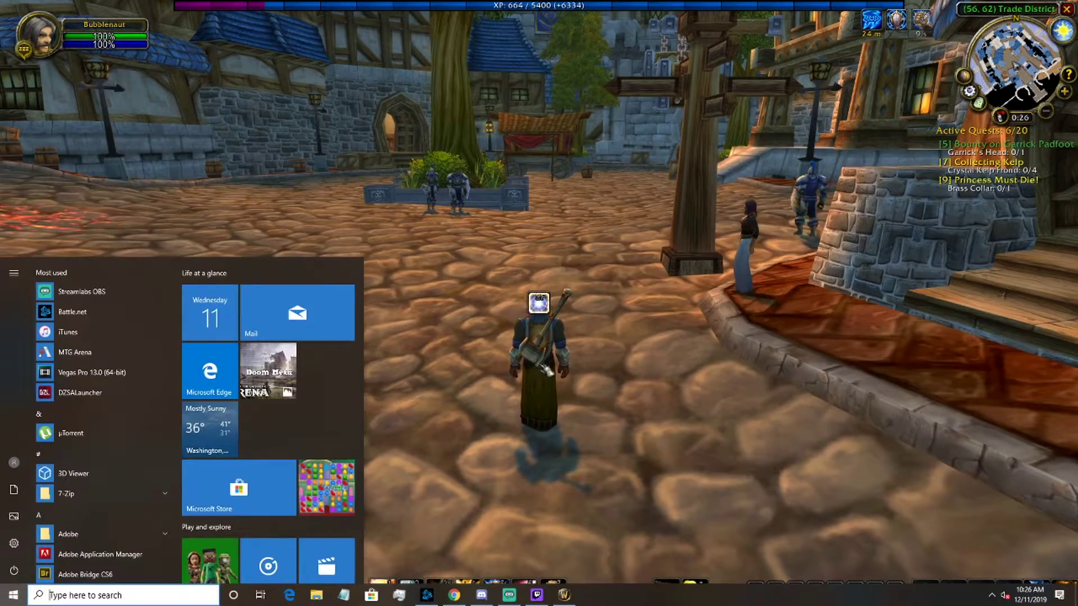
- Launch the Twitch app to show the World of Warcraft My Addons list
click(537, 594)
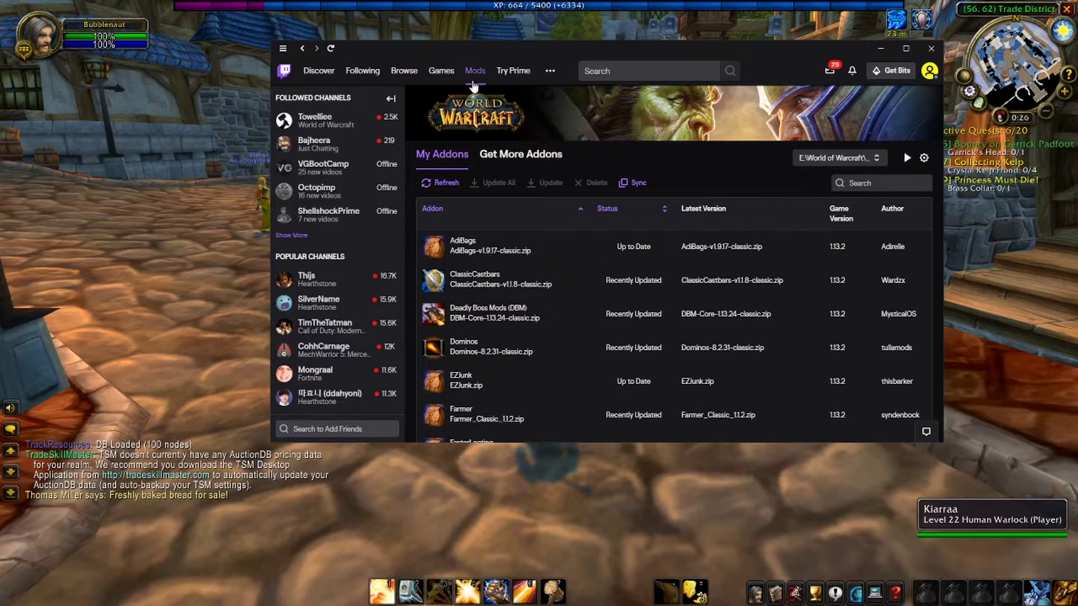
click(443, 71)
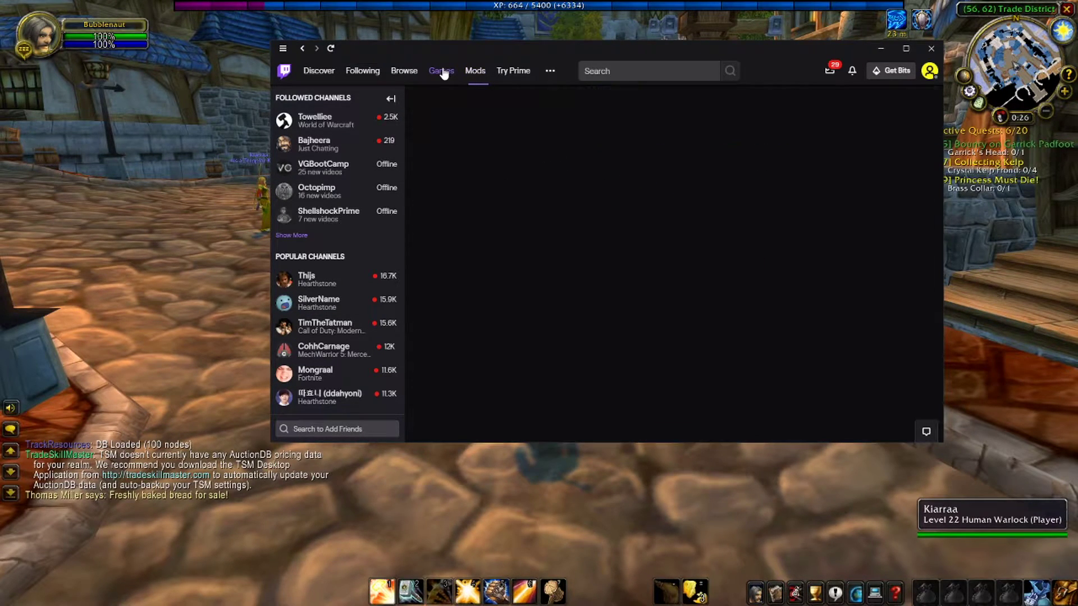
click(475, 72)
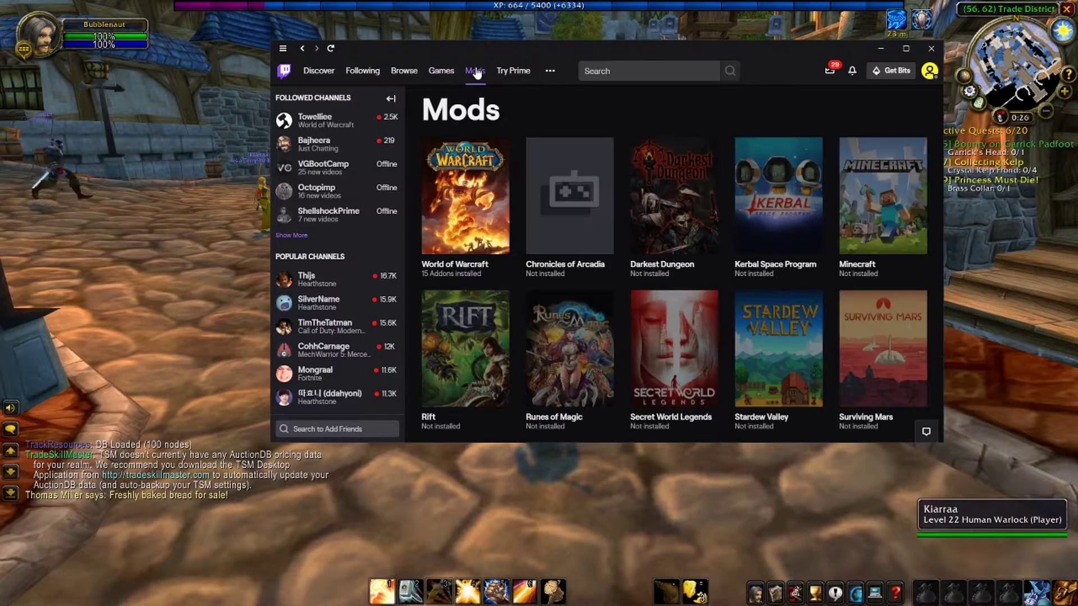
click(481, 163)
click(429, 178)
click(815, 158)
click(816, 159)
click(858, 160)
click(858, 160)
click(859, 160)
click(859, 160)
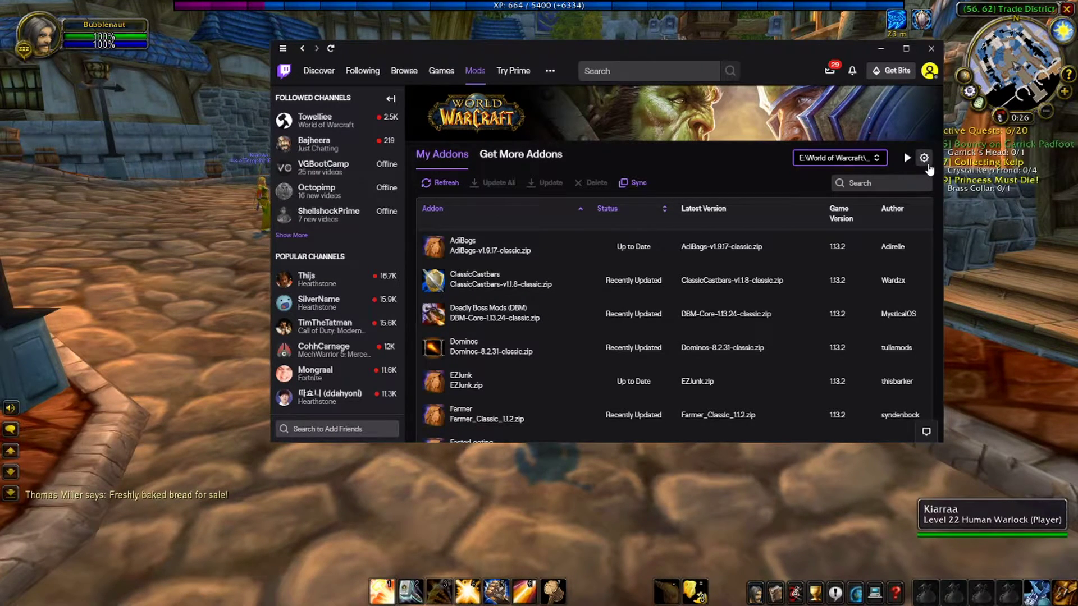
click(924, 159)
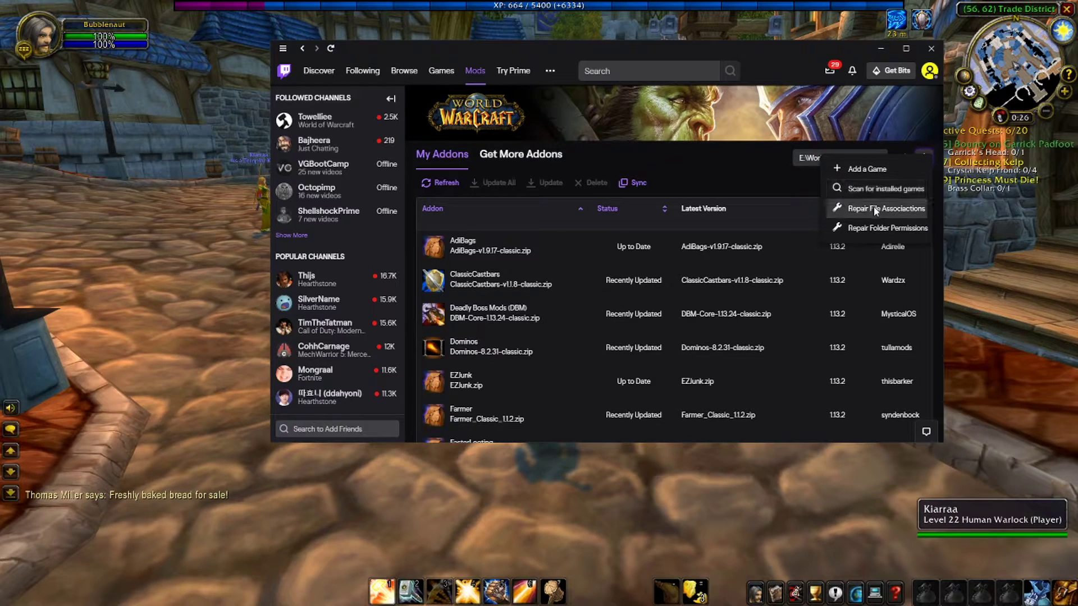
click(739, 161)
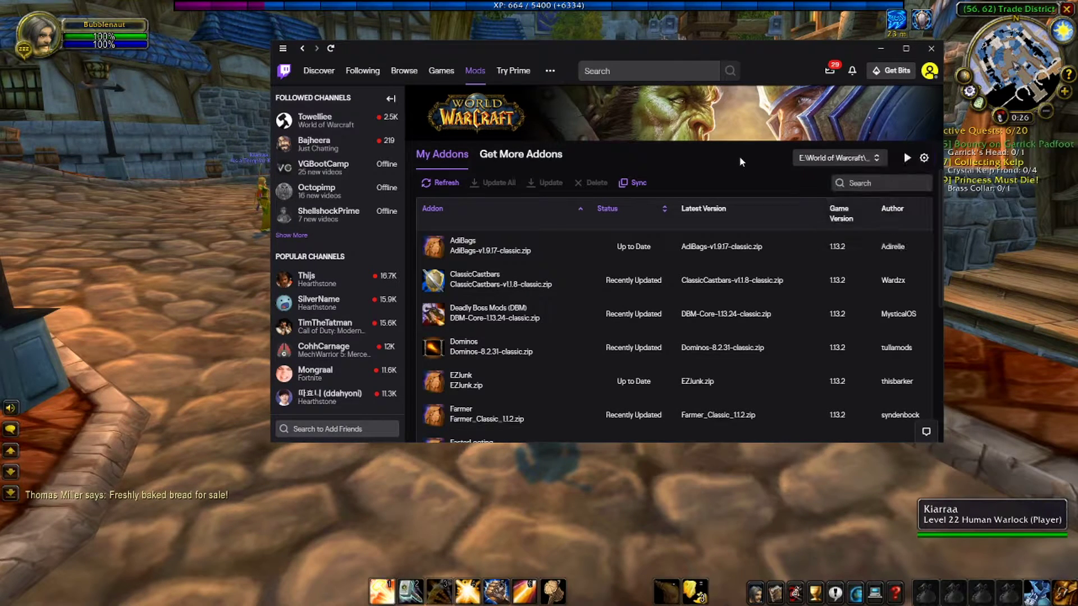
click(832, 156)
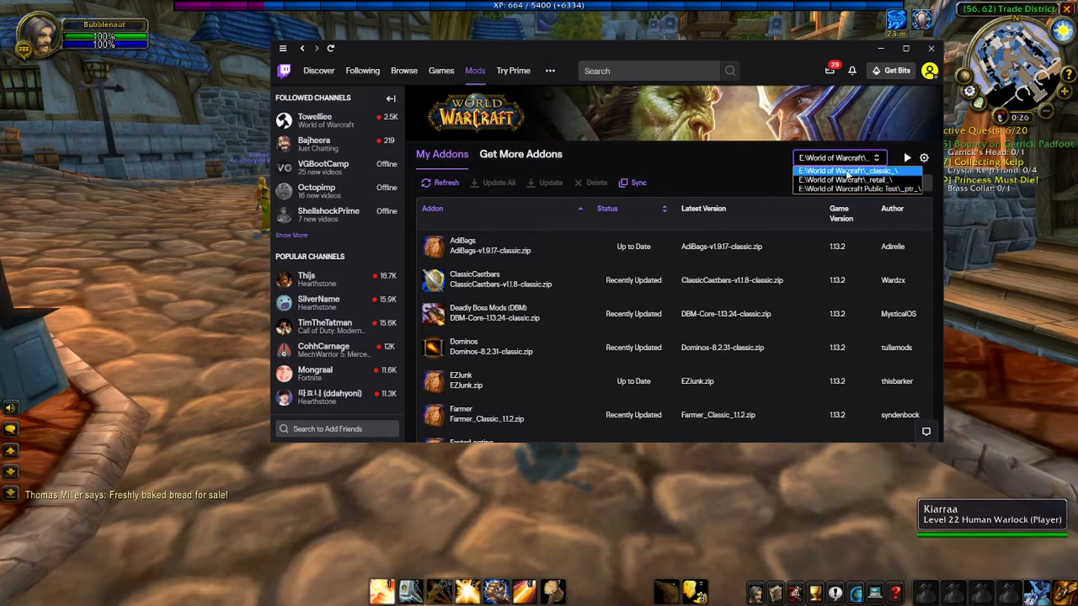
click(809, 173)
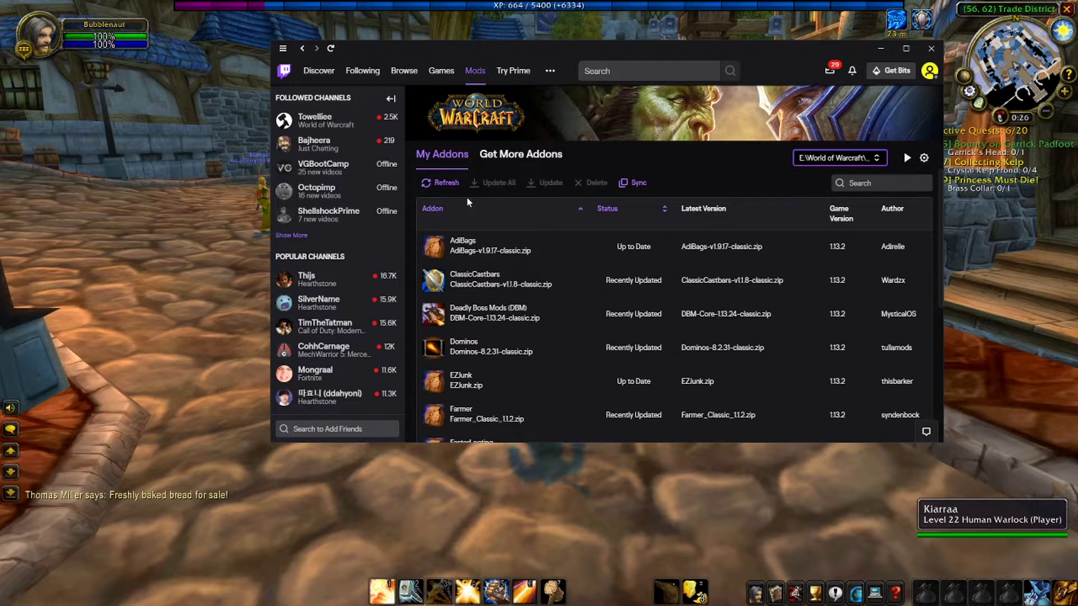
- Search the available addons for 'dom' to find Dominos, then minimize Twitch
click(547, 163)
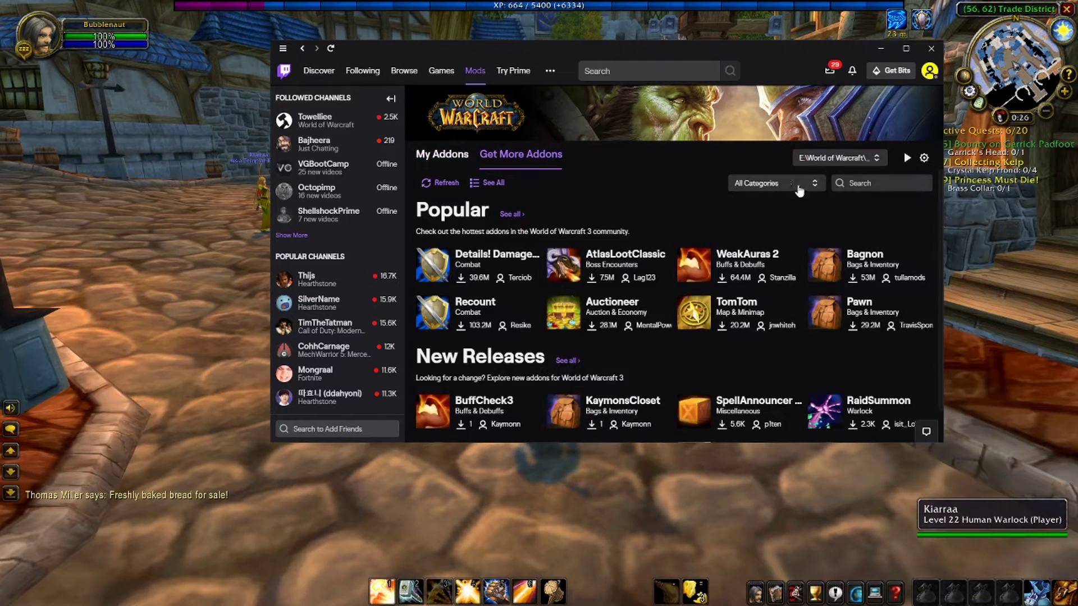
click(870, 183)
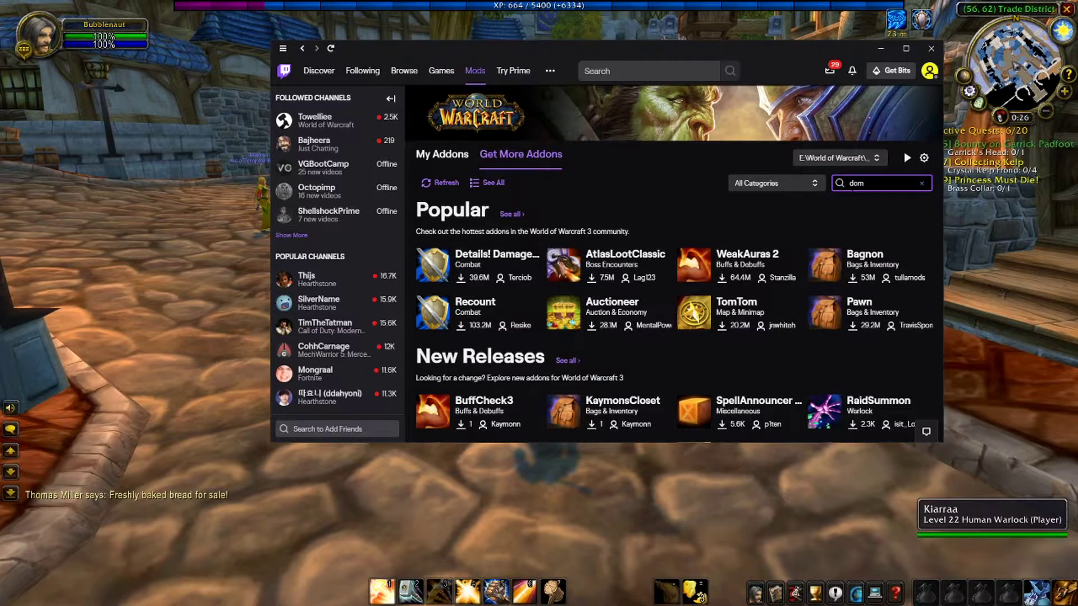
text(dom)
key(Return)
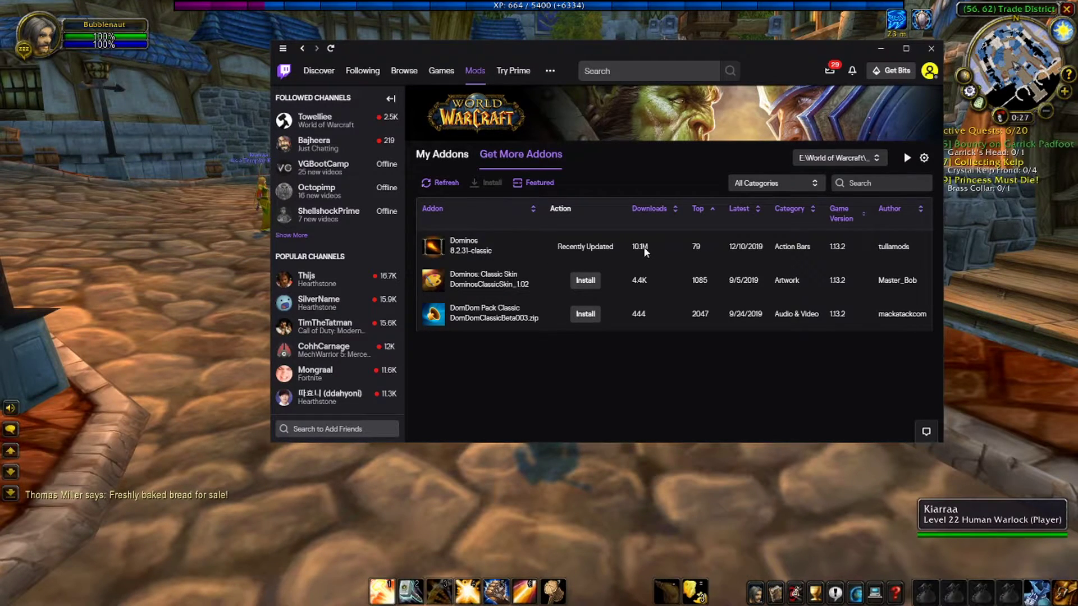
click(880, 48)
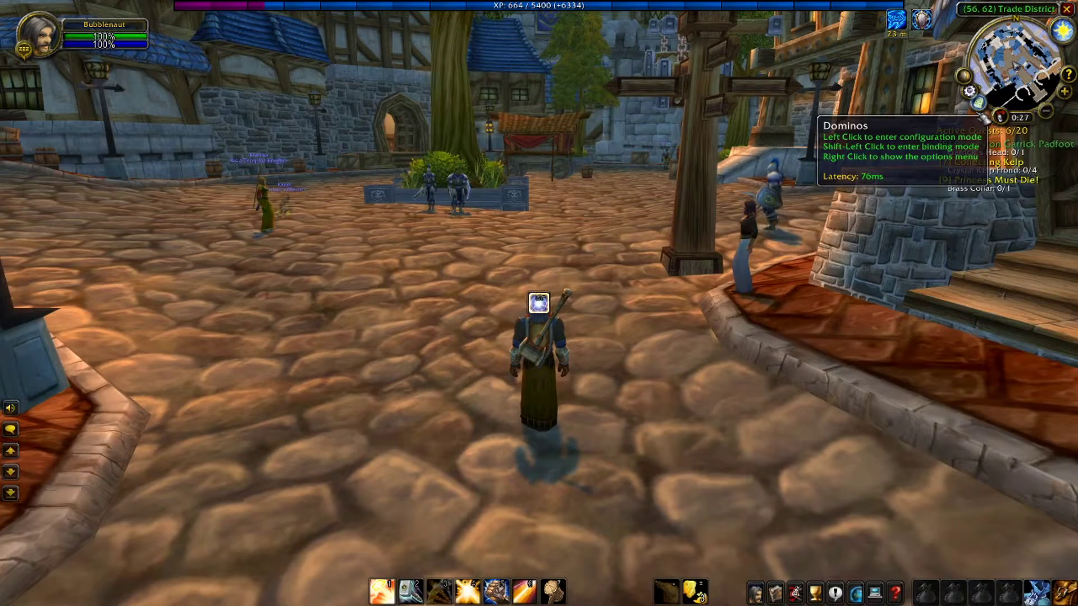
right_click(983, 115)
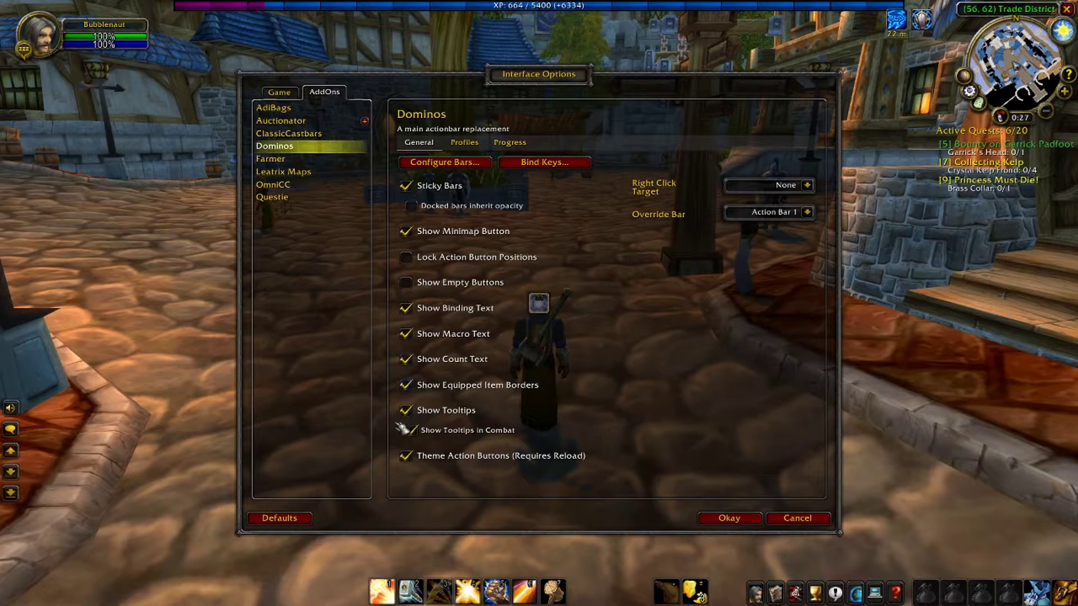
click(730, 519)
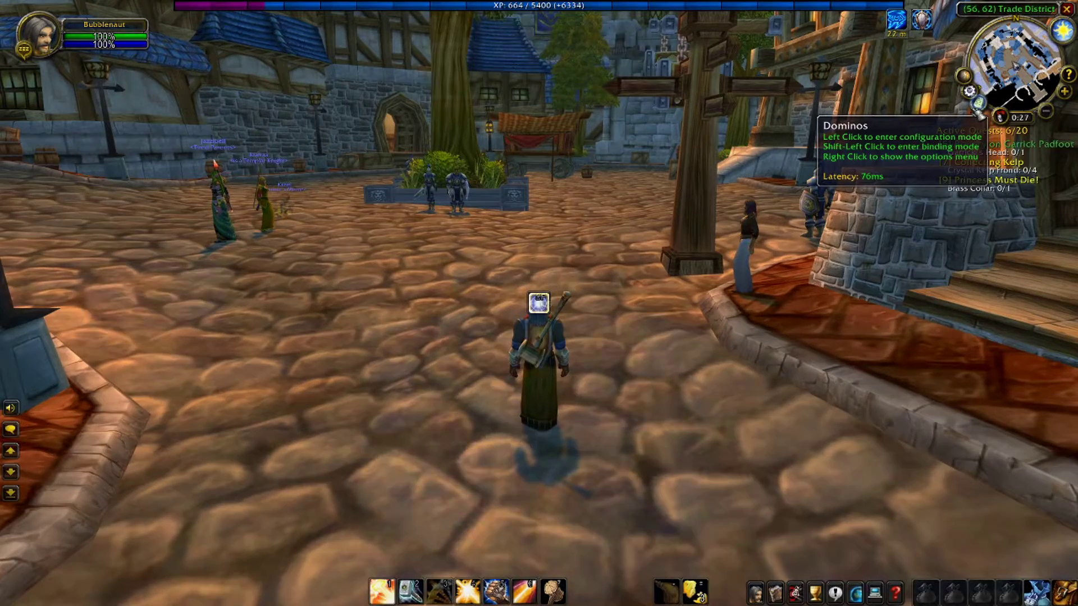
- Enter Dominos configuration mode and briefly view Action Bar 10's settings
click(980, 114)
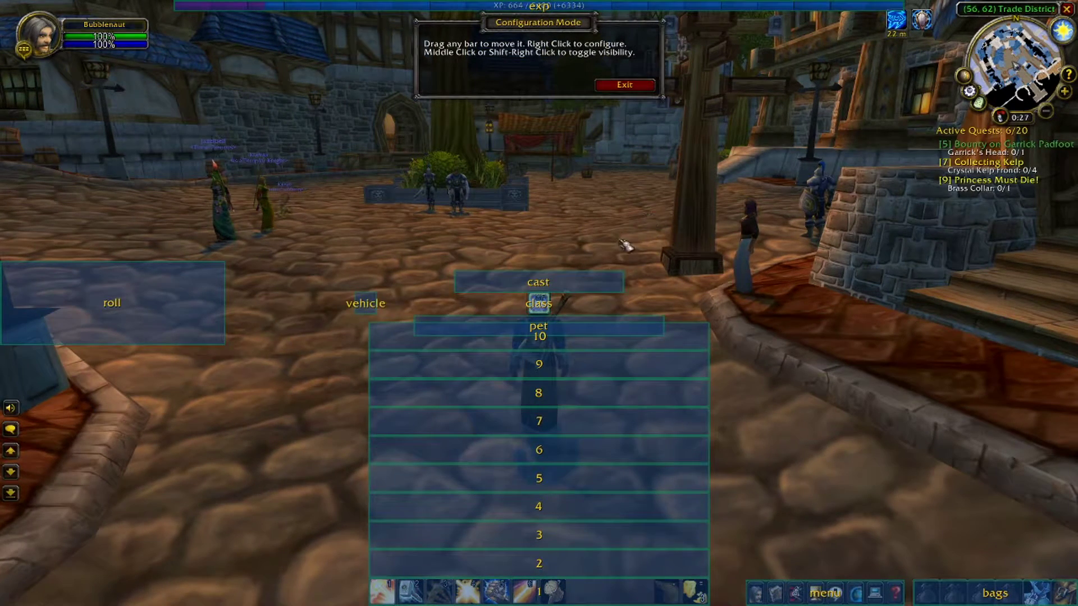
right_click(682, 344)
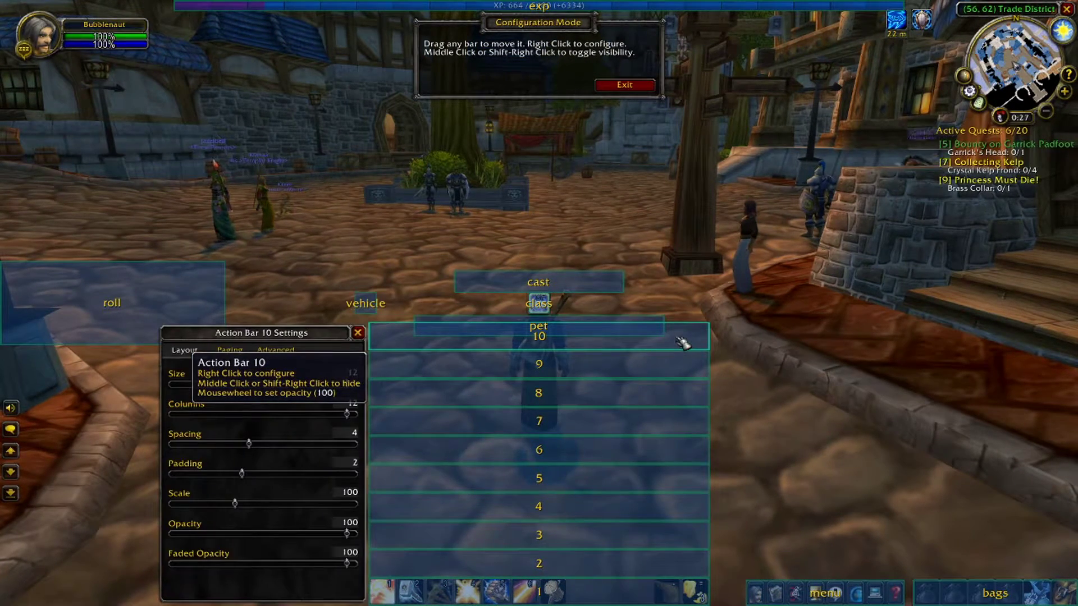
click(361, 334)
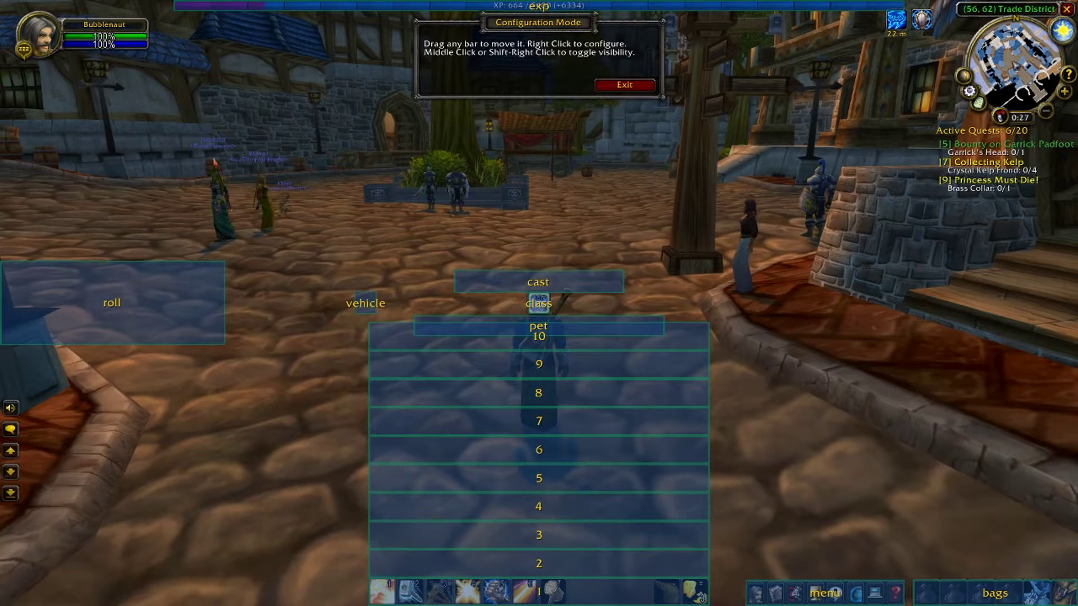
drag(730, 347, 651, 343)
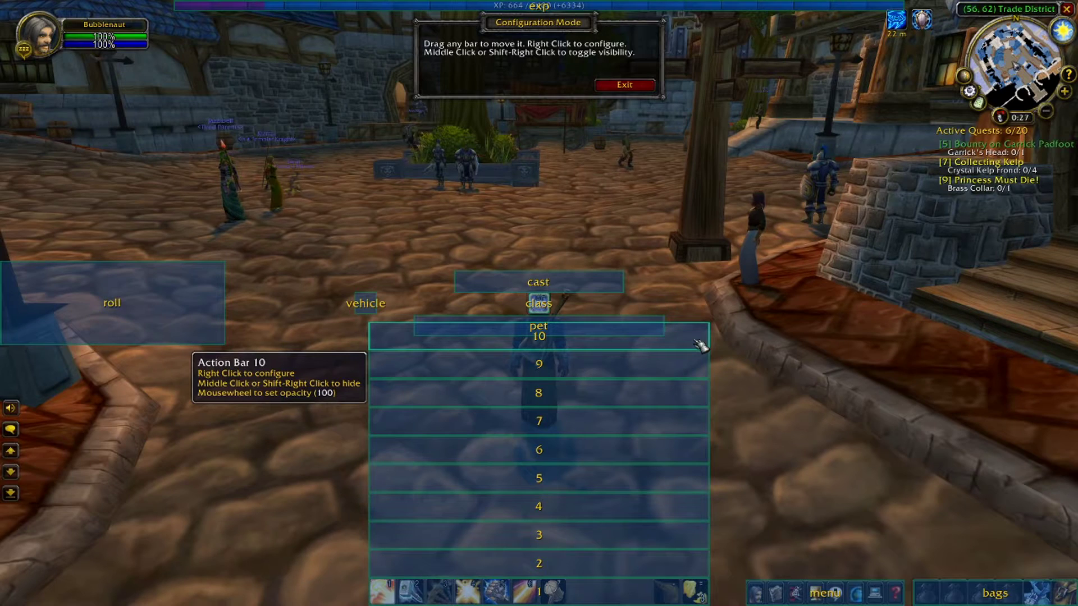
- Hide Action Bars 10 down through 3
middle_click(702, 343)
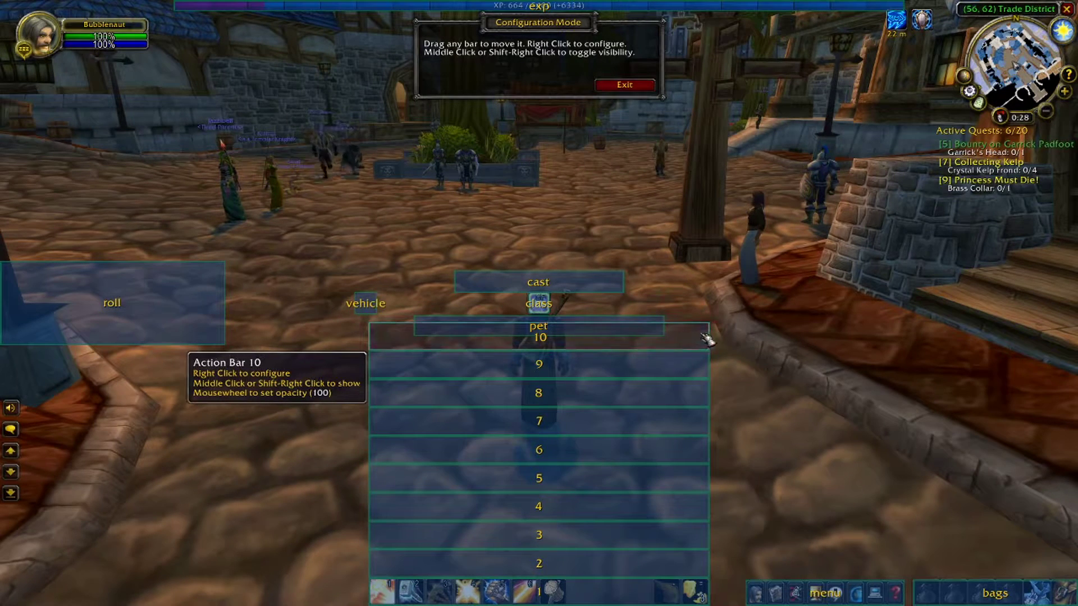
middle_click(686, 370)
middle_click(689, 399)
middle_click(687, 428)
middle_click(689, 448)
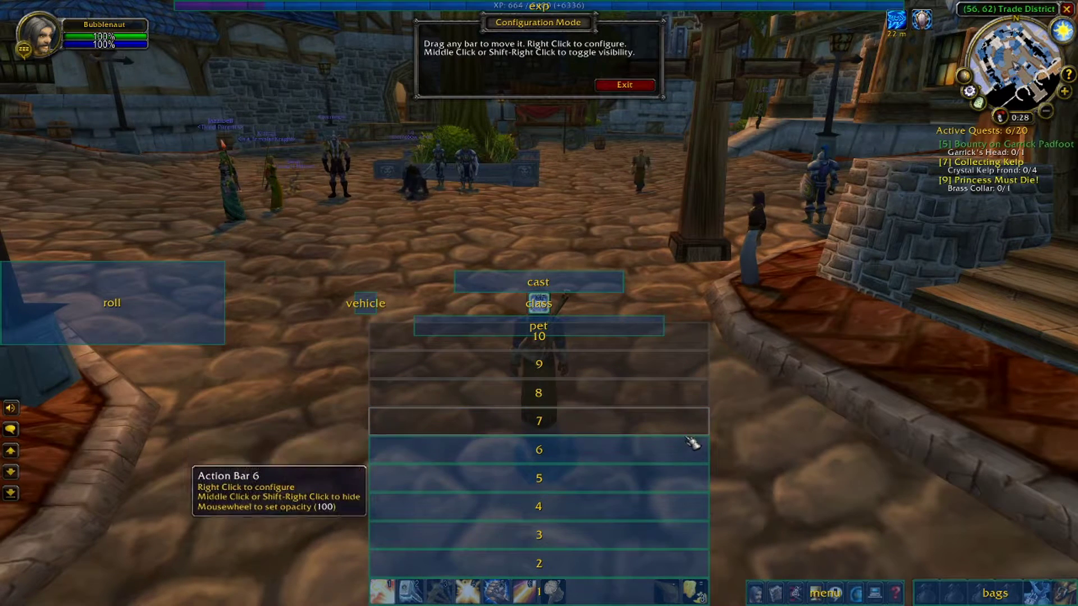
middle_click(691, 474)
middle_click(689, 503)
middle_click(689, 527)
- Reposition Action Bar 10, the pet bar, cast bar and class bar
drag(667, 351, 1017, 364)
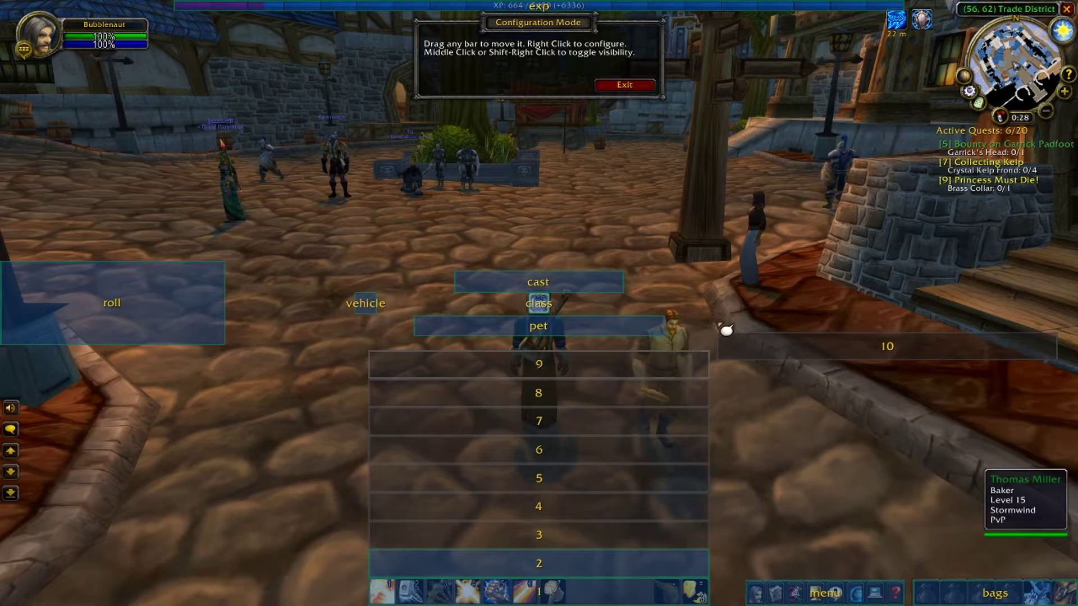
drag(628, 337, 315, 378)
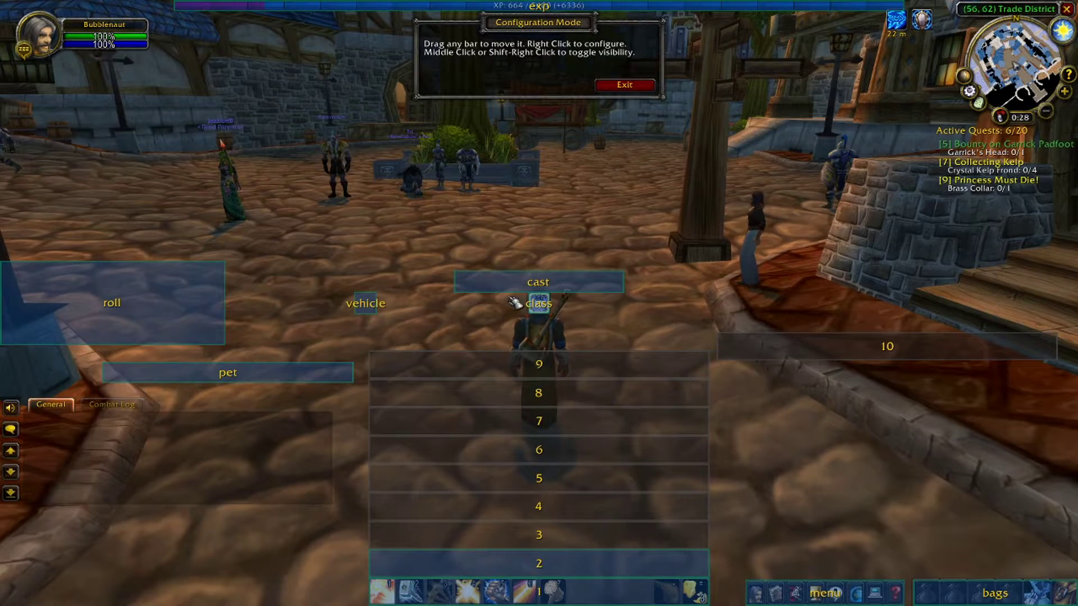
drag(519, 284, 535, 489)
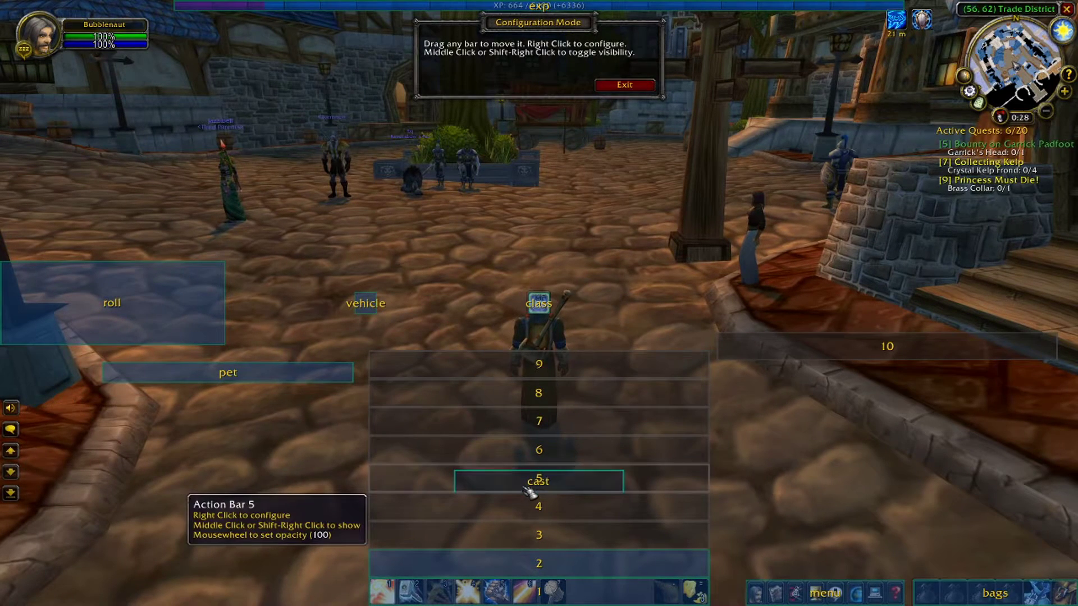
drag(551, 318, 517, 329)
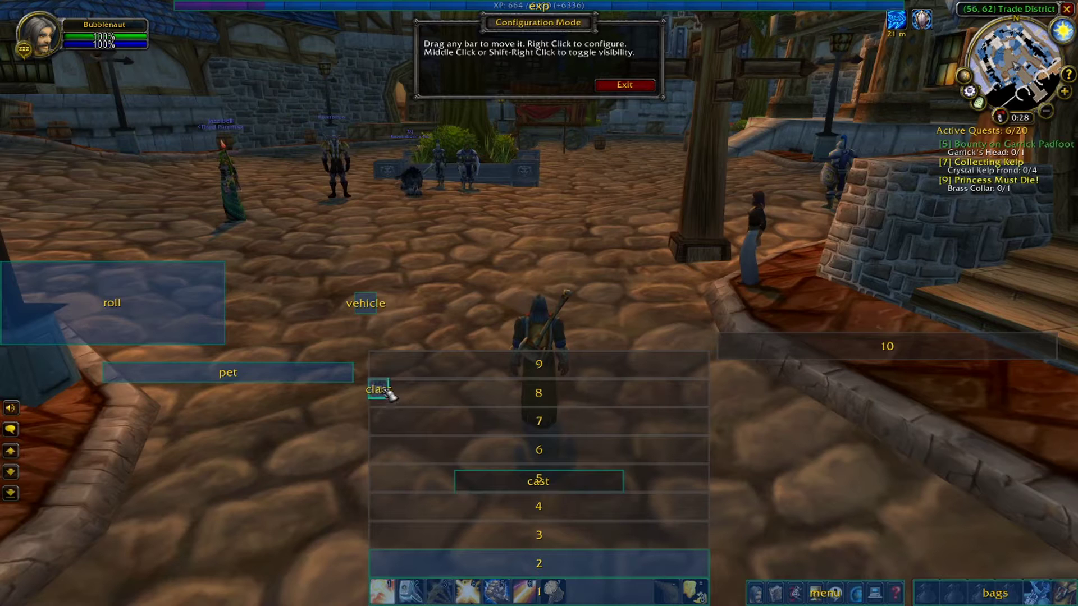
drag(341, 442, 367, 405)
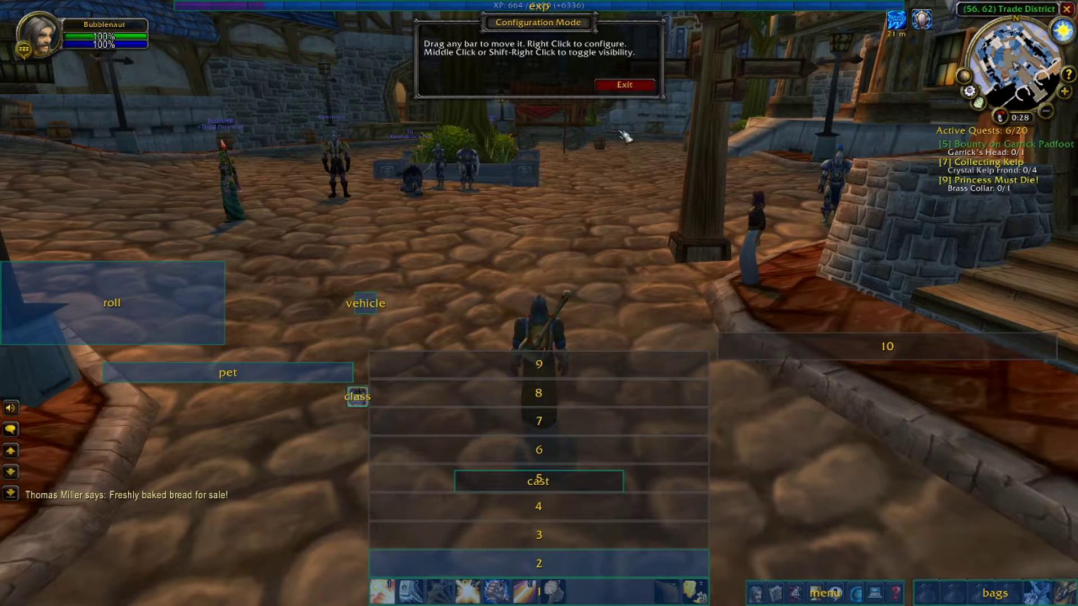
right_click(571, 570)
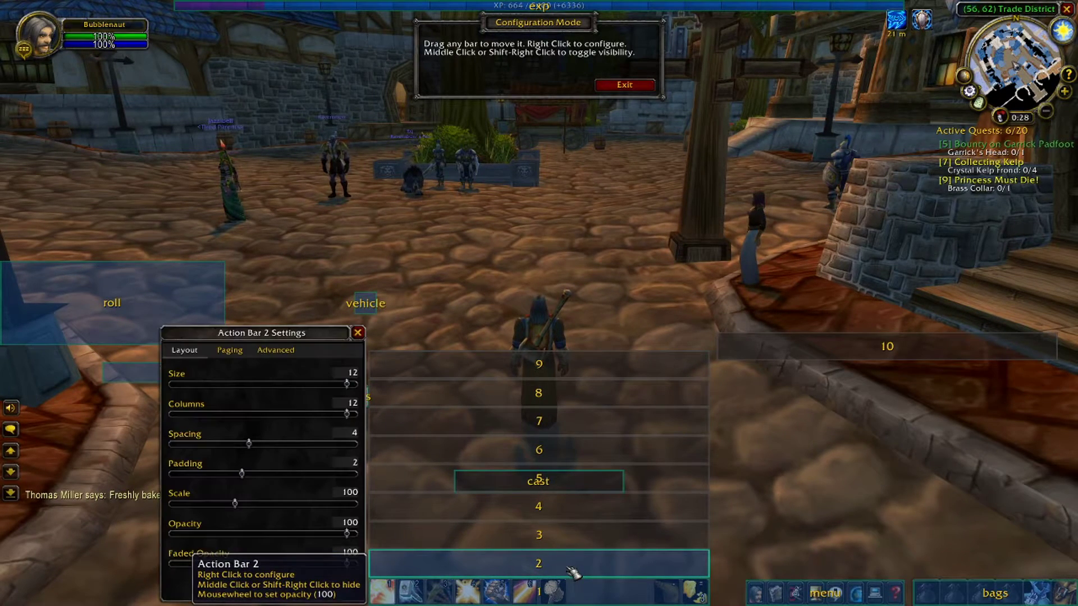
- Review Action Bar 10's Layout, Paging and Advanced options, keeping it 12 columns wide
right_click(794, 355)
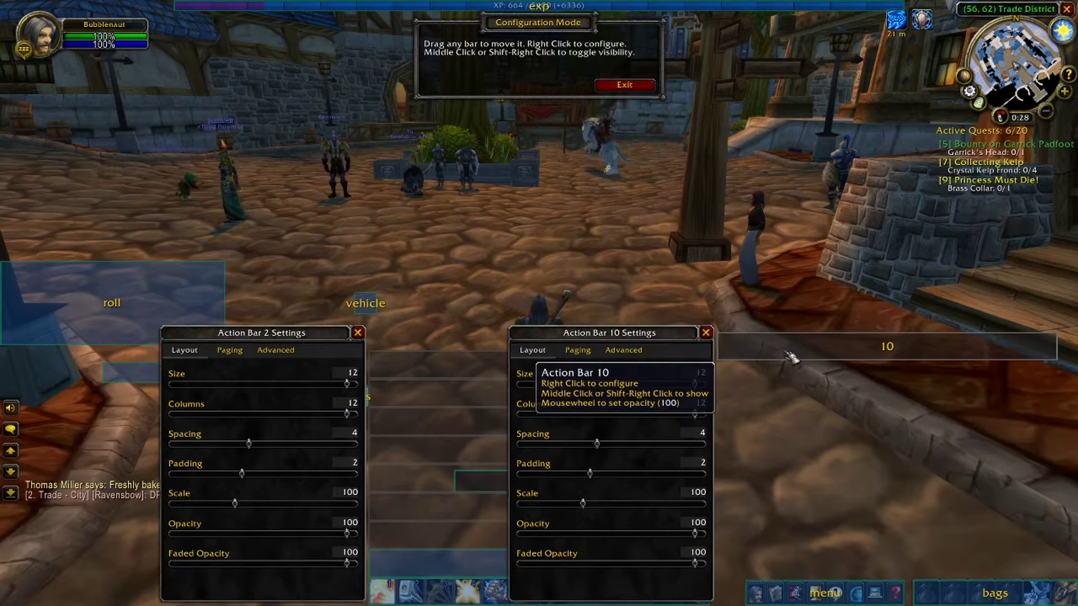
click(358, 333)
drag(694, 385, 696, 414)
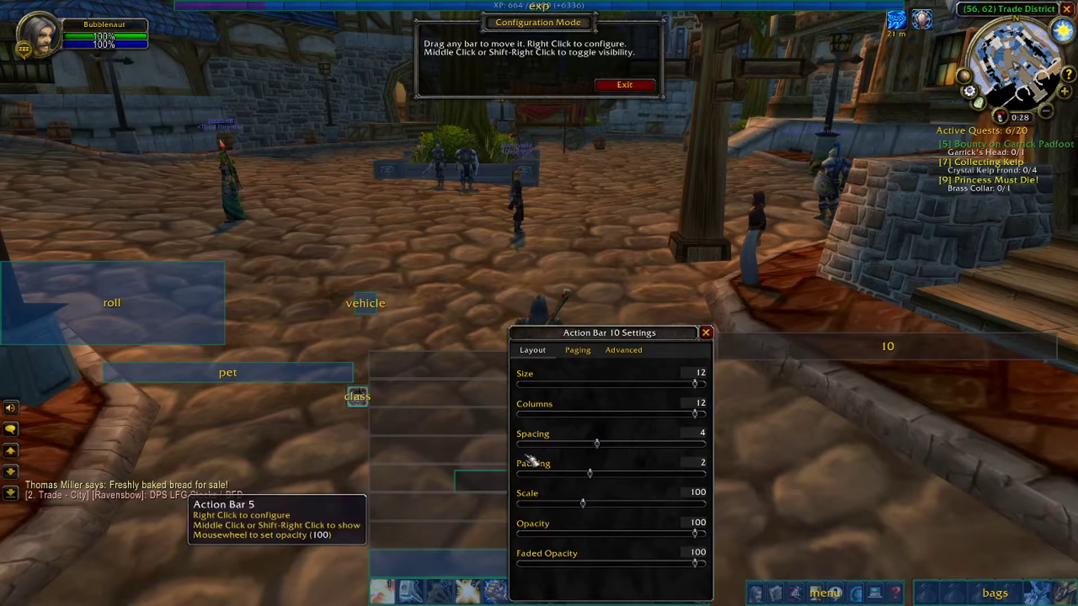
click(594, 352)
click(619, 352)
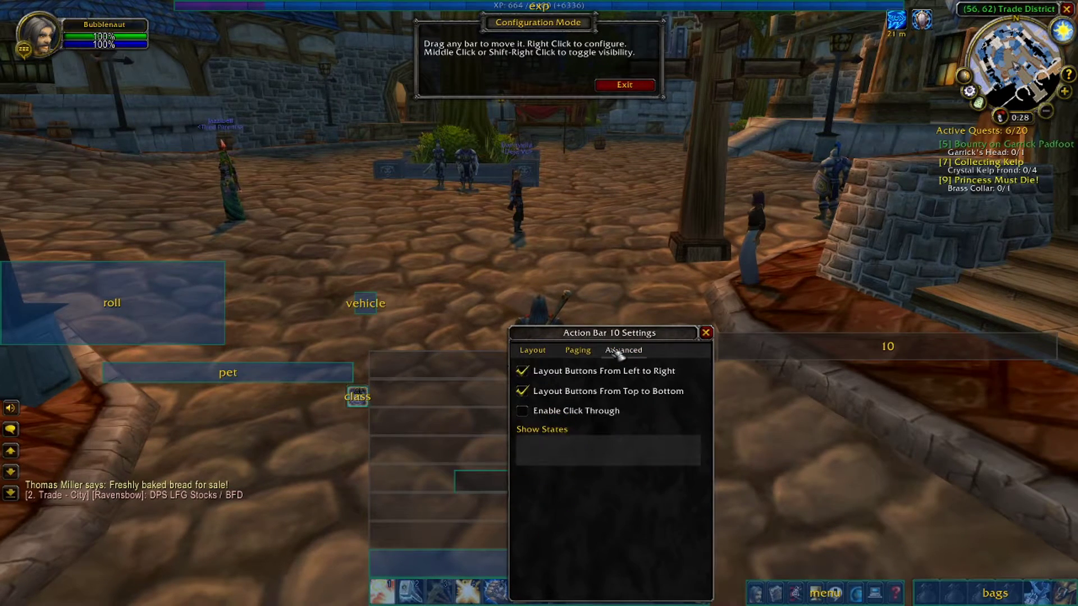
click(534, 351)
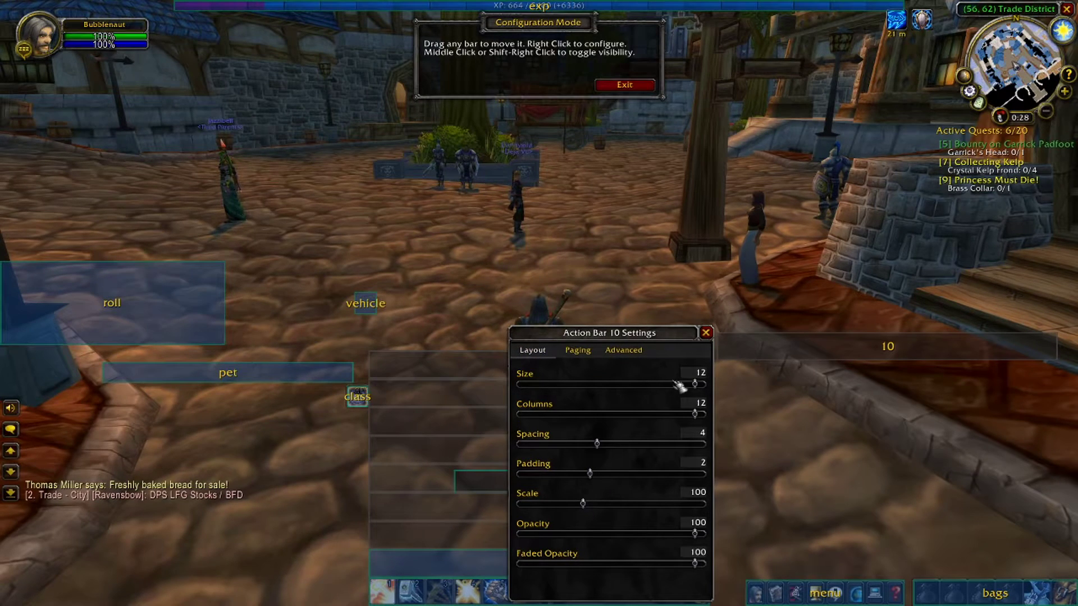
drag(694, 416, 720, 417)
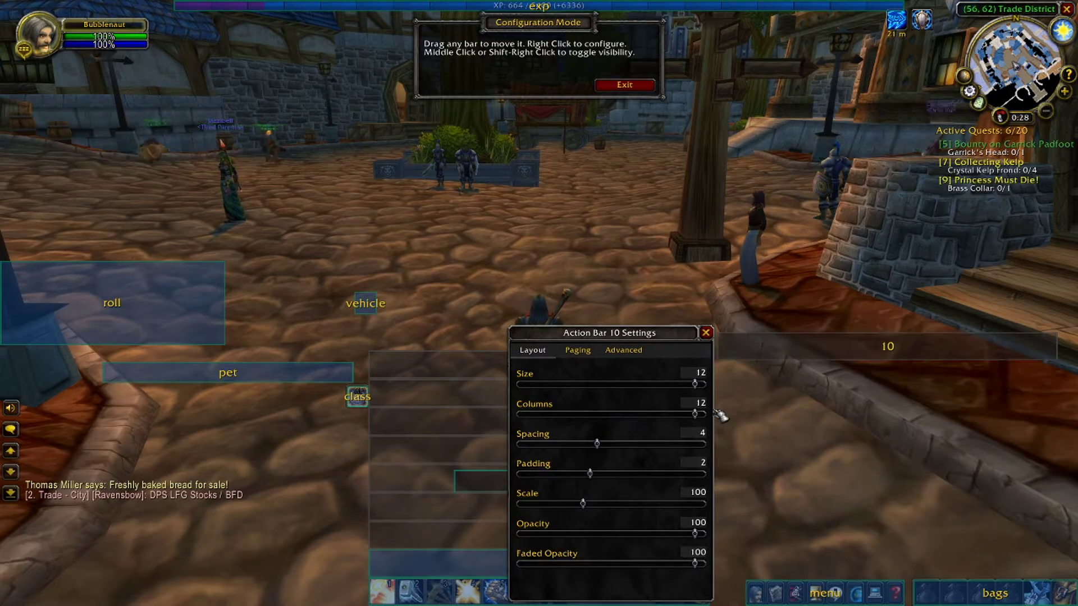
click(706, 333)
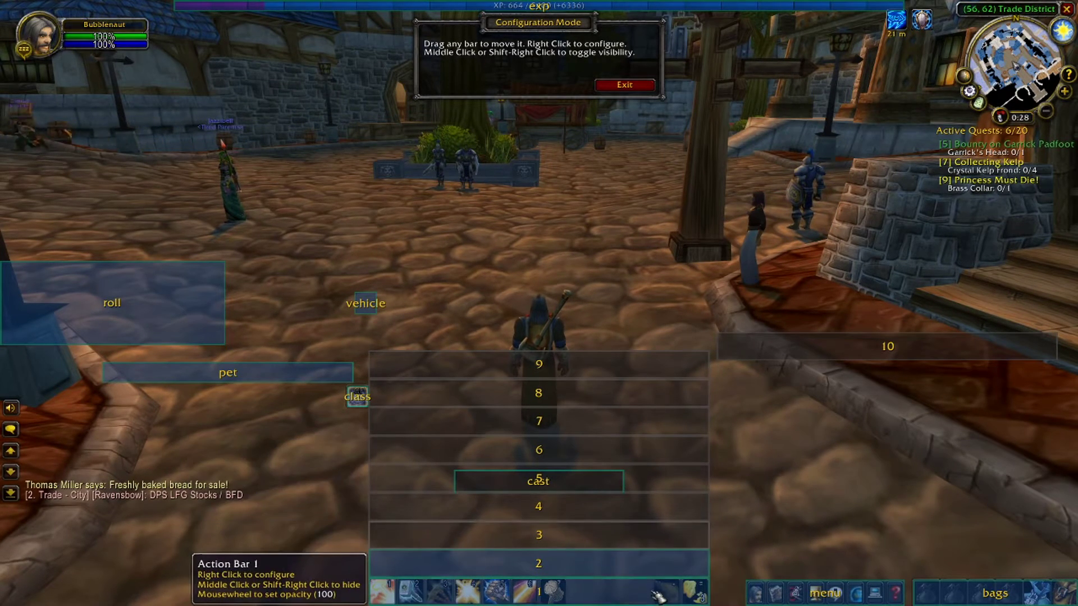
- Move the bags bar beside the menu bar, check Menu Bar settings, then exit configuration mode
click(638, 89)
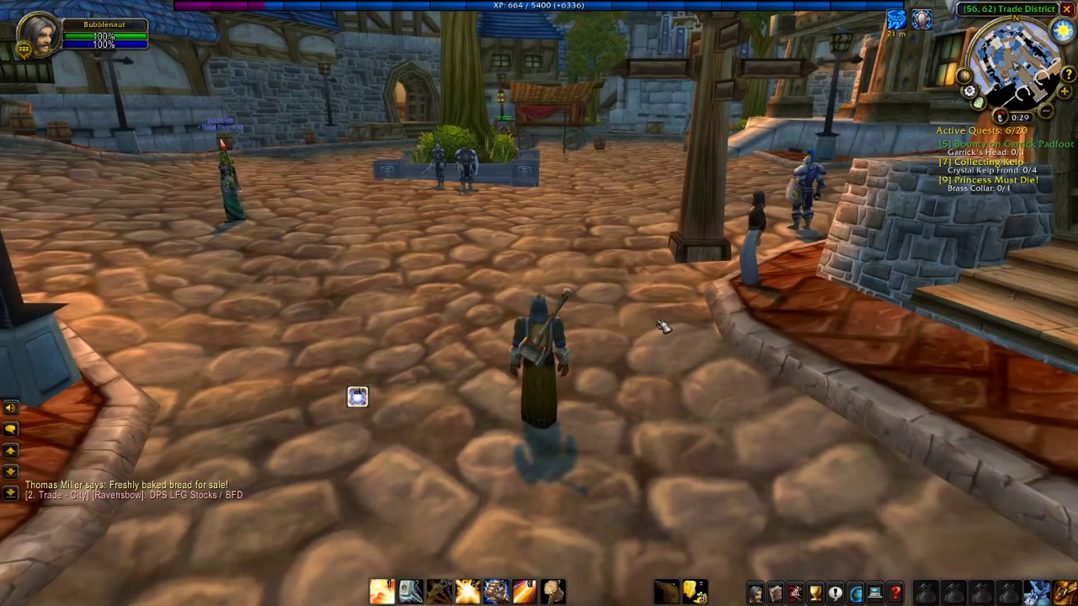
click(980, 106)
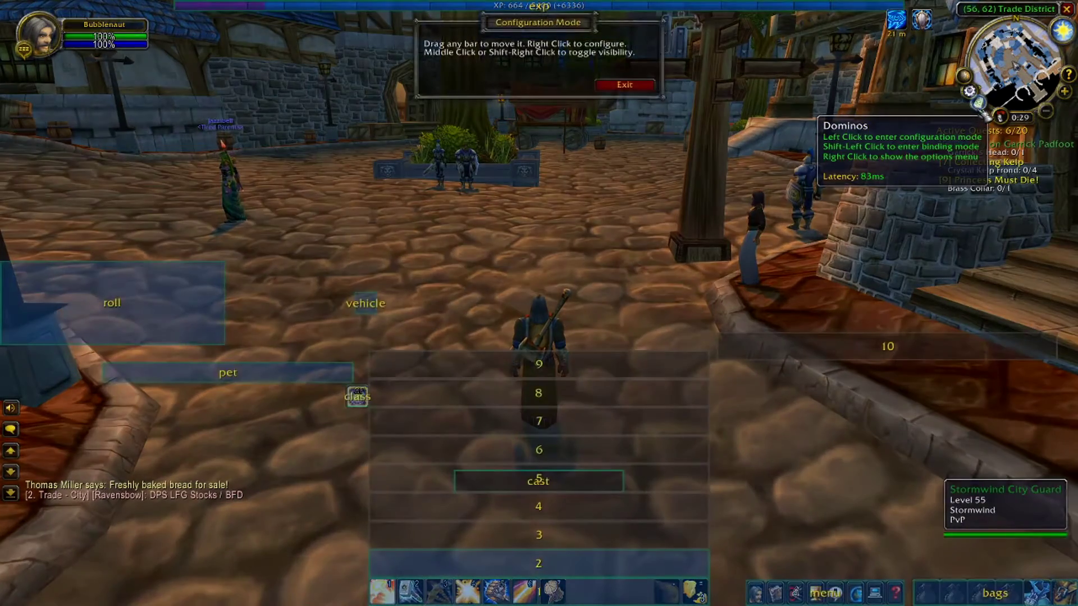
drag(974, 593, 1005, 589)
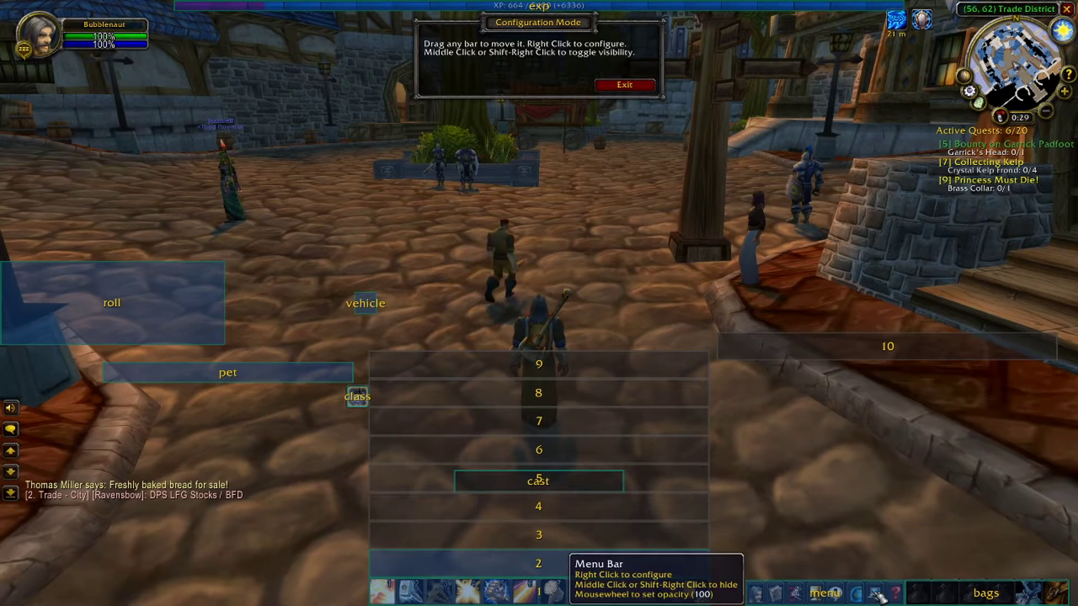
right_click(755, 593)
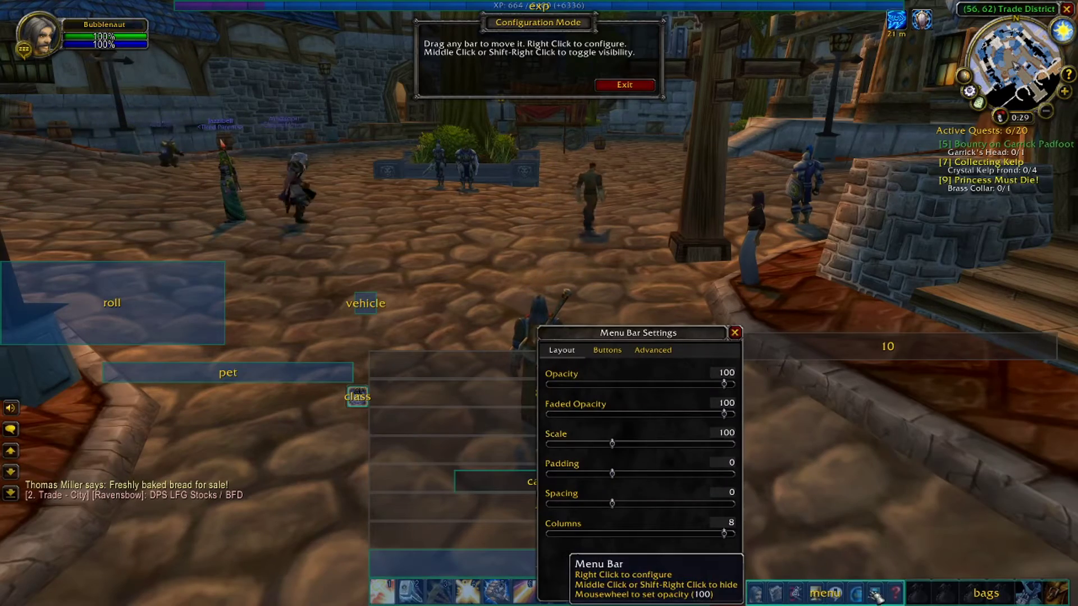
click(734, 333)
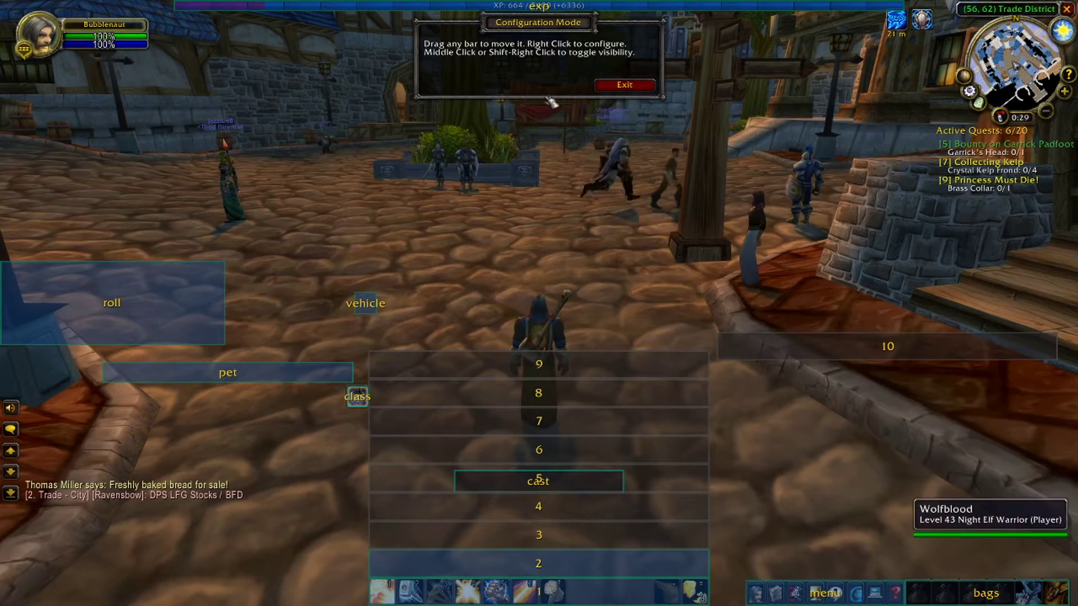
click(640, 88)
click(978, 102)
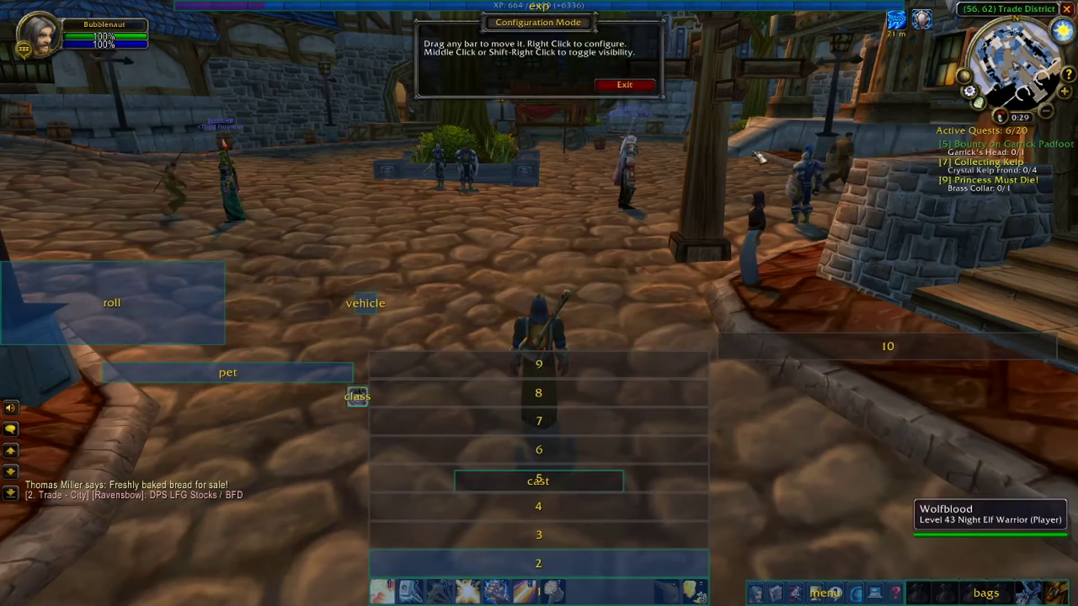
click(640, 86)
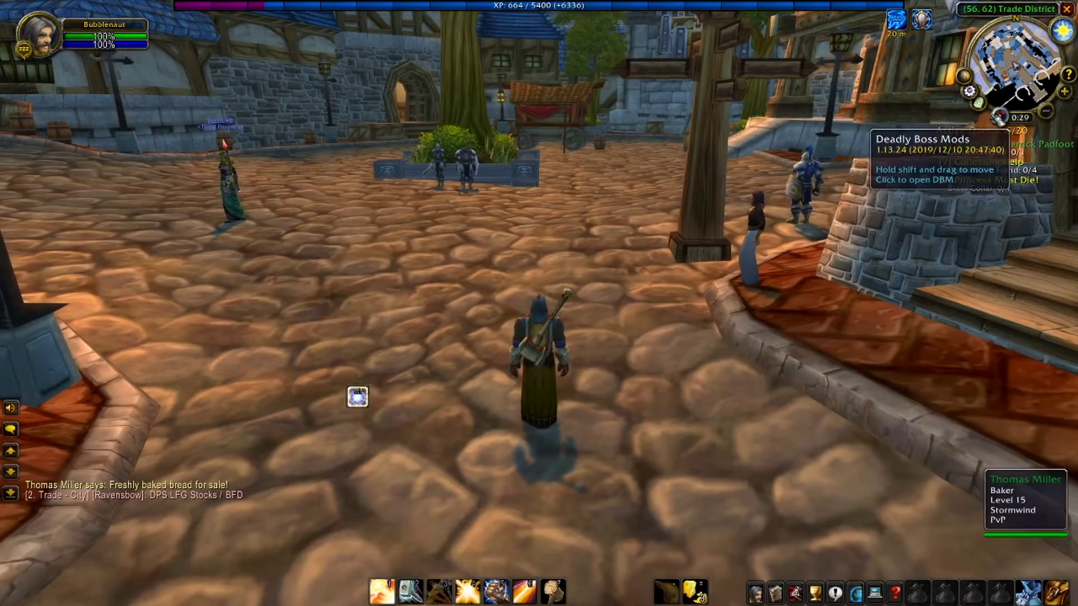
- Open Dominos options from the minimap button and start Bind Keys mode
right_click(987, 114)
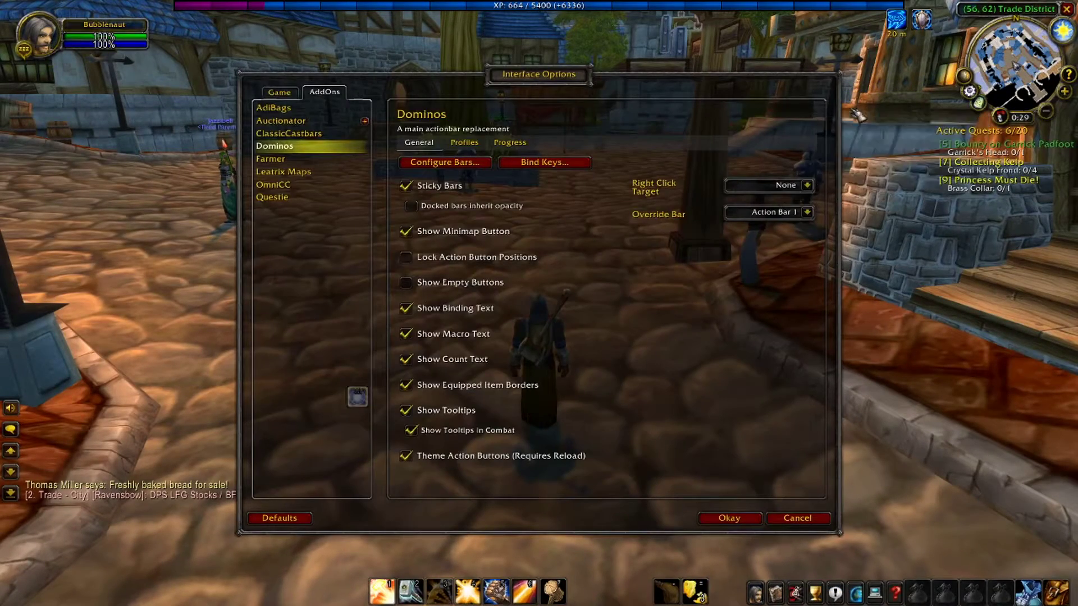
click(574, 170)
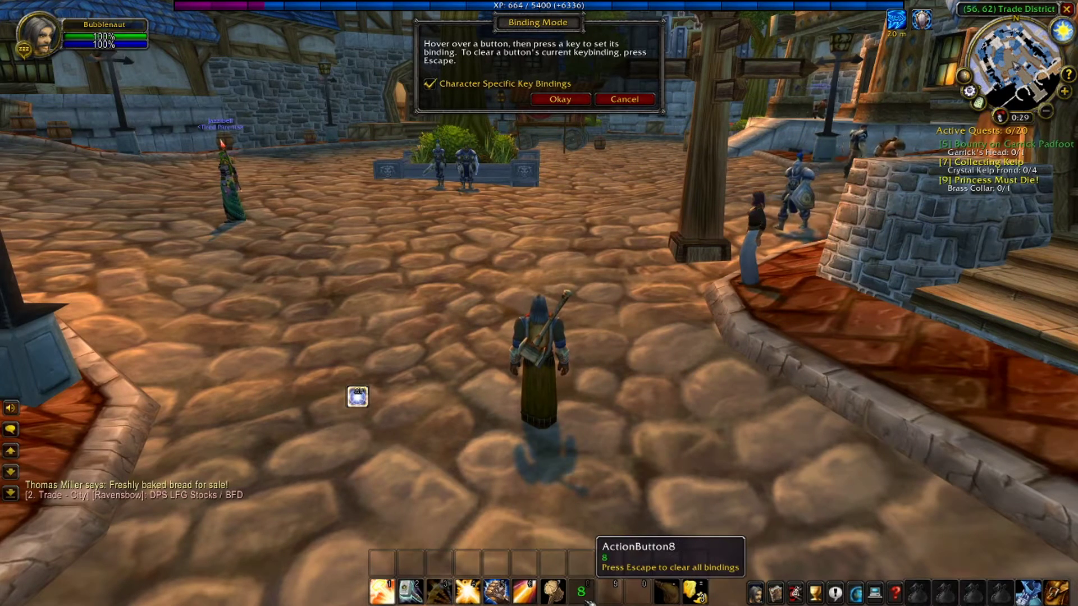
- Clear old keys and bind E, Q, F and R to action buttons 8–11, then confirm
key(Escape)
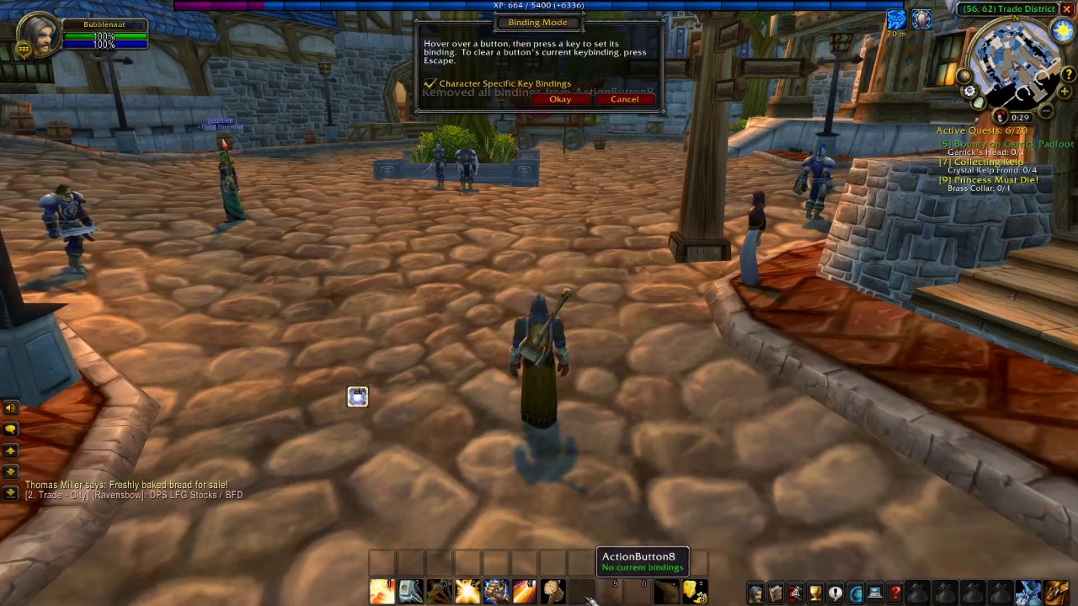
key(Escape)
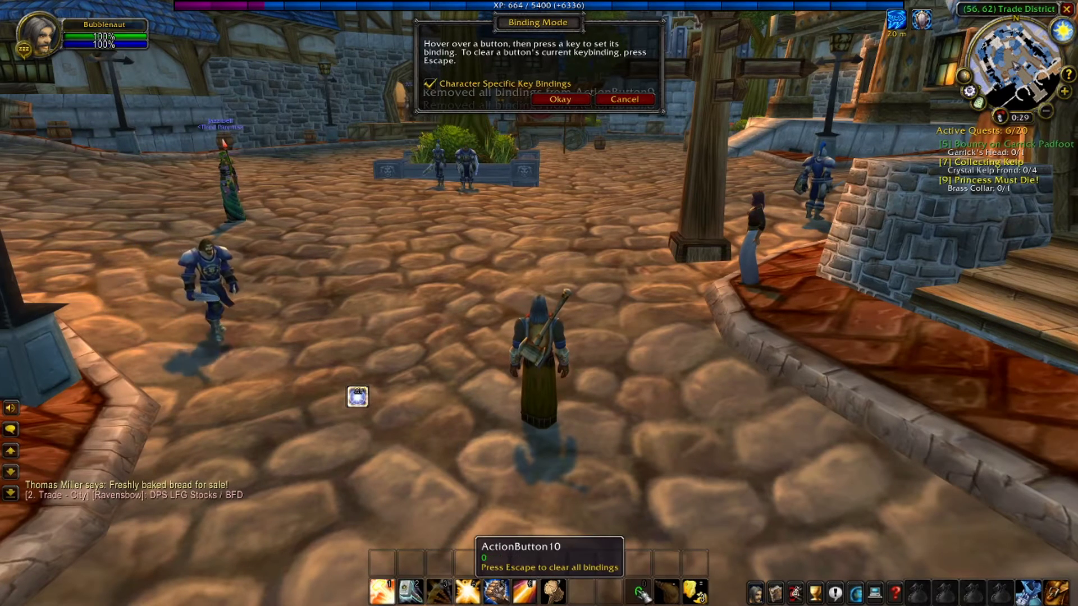
key(Escape)
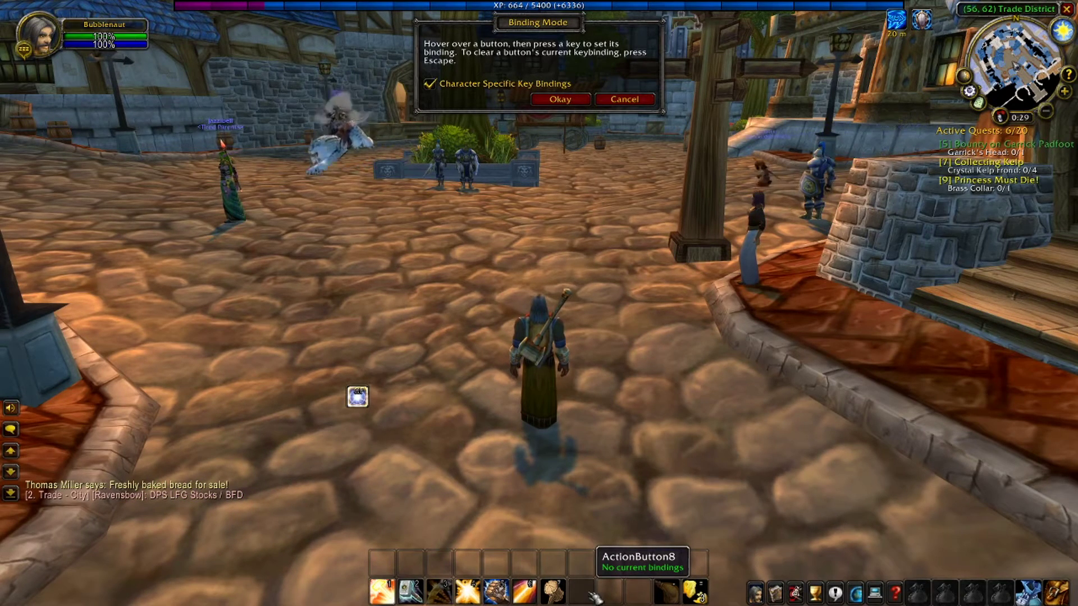
key(e)
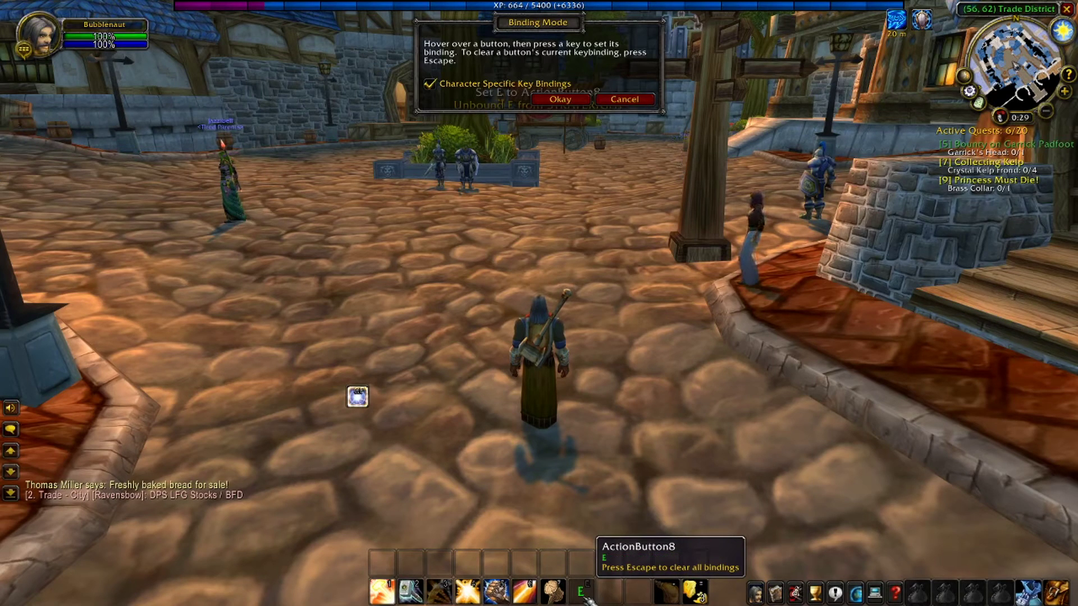
key(q)
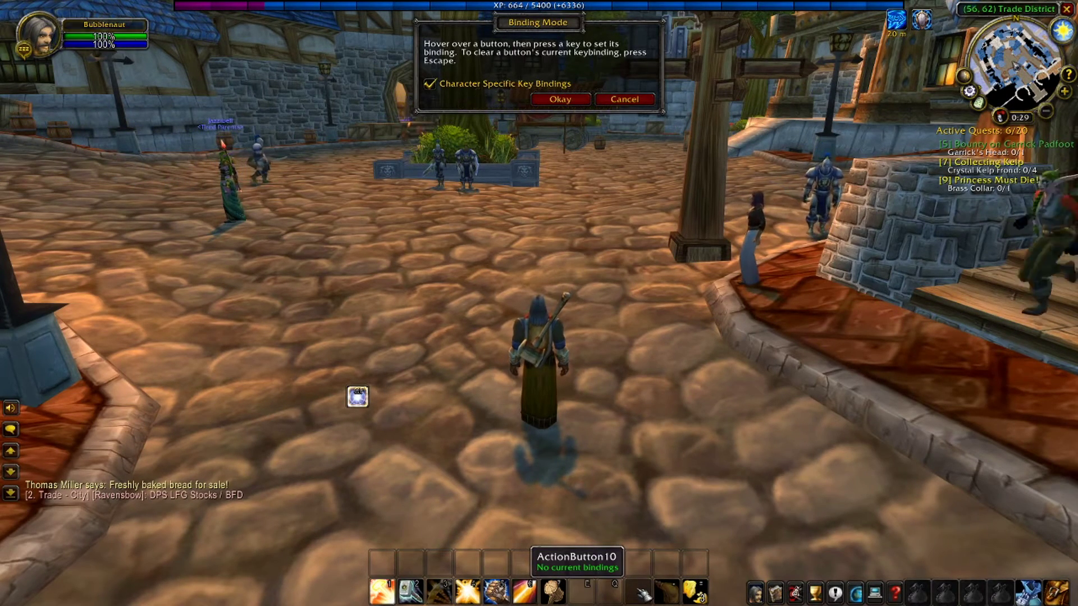
key(f)
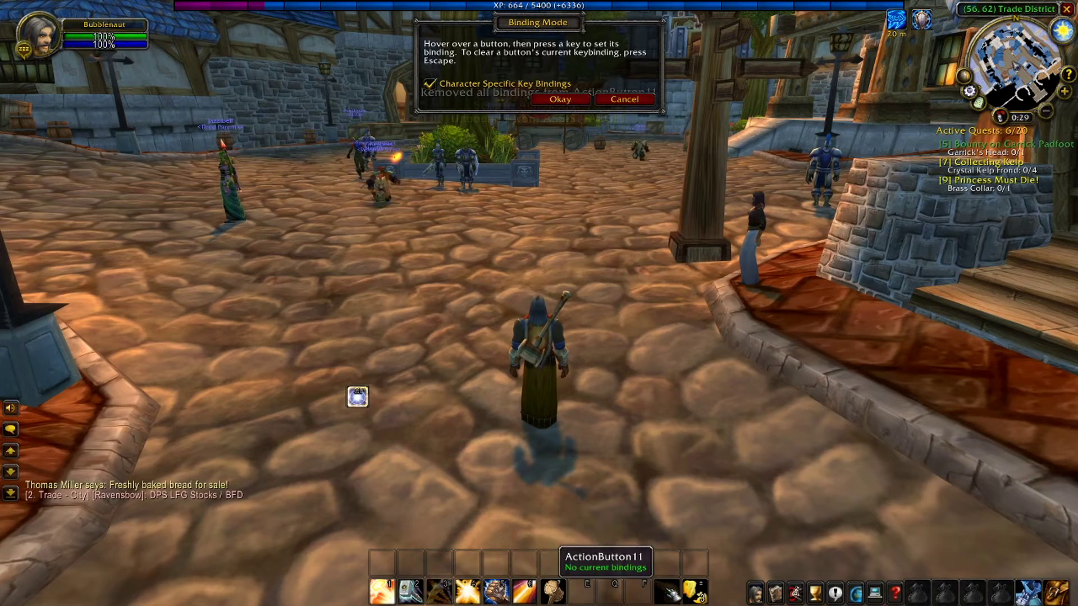
key(Escape)
key(r)
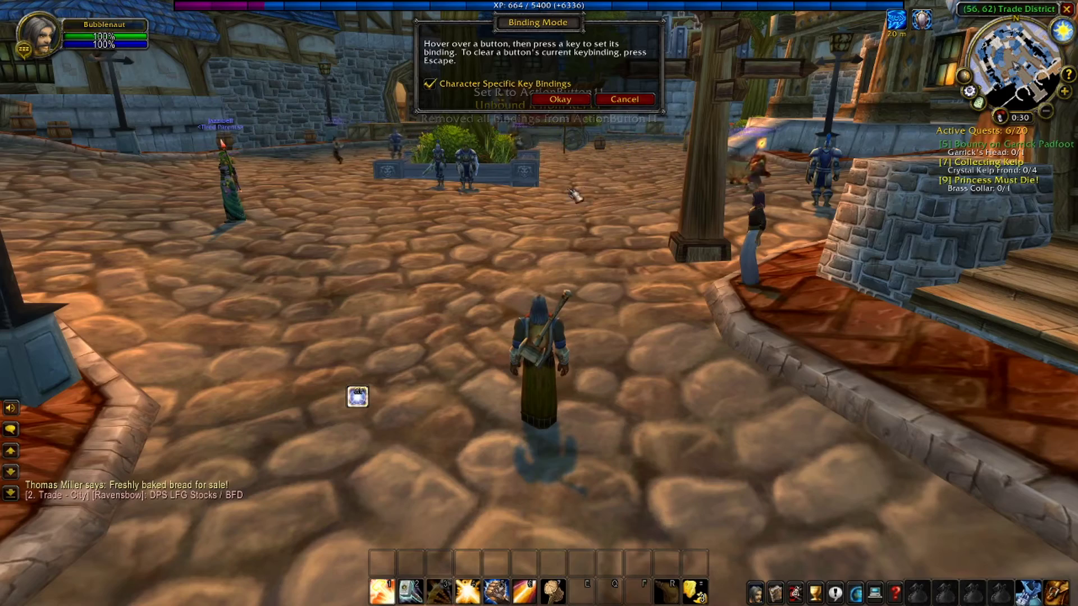
click(584, 102)
drag(608, 417, 629, 418)
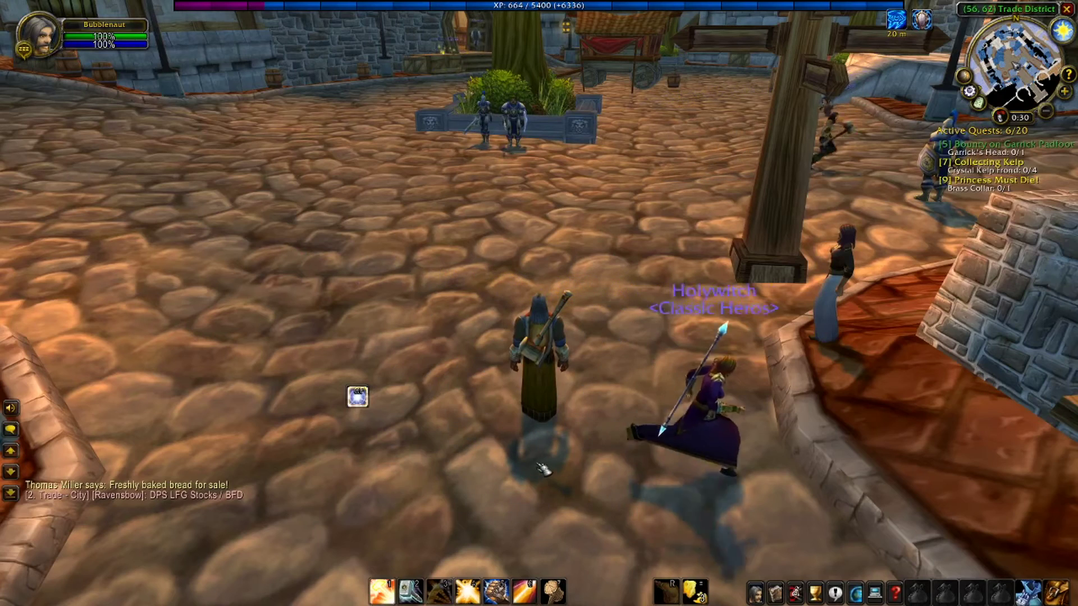
- Press 4 twice to cast Holy Light and confirm the binding works
key(4)
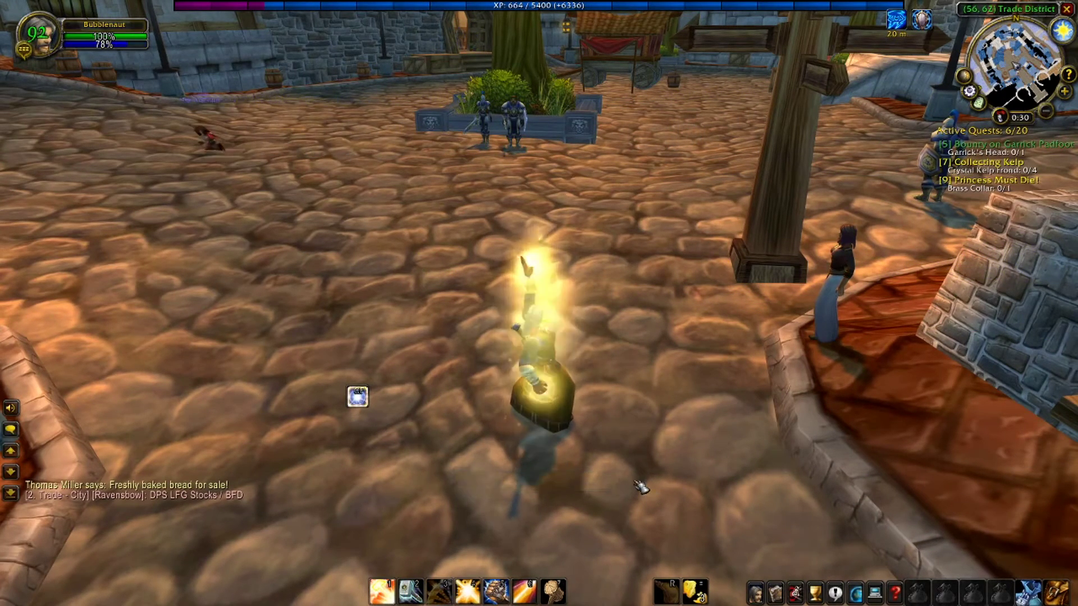
key(4)
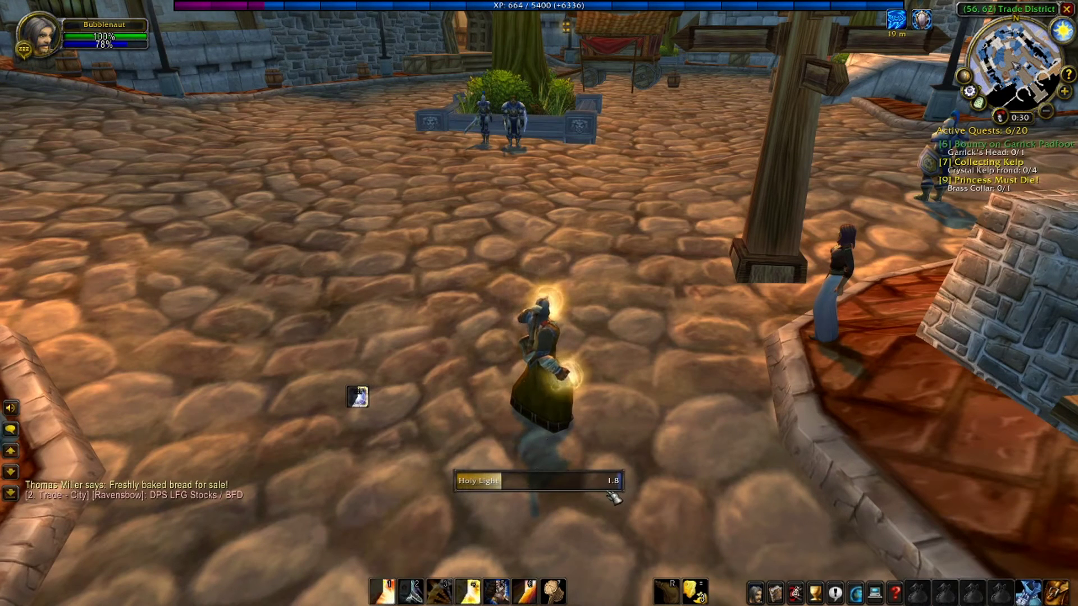